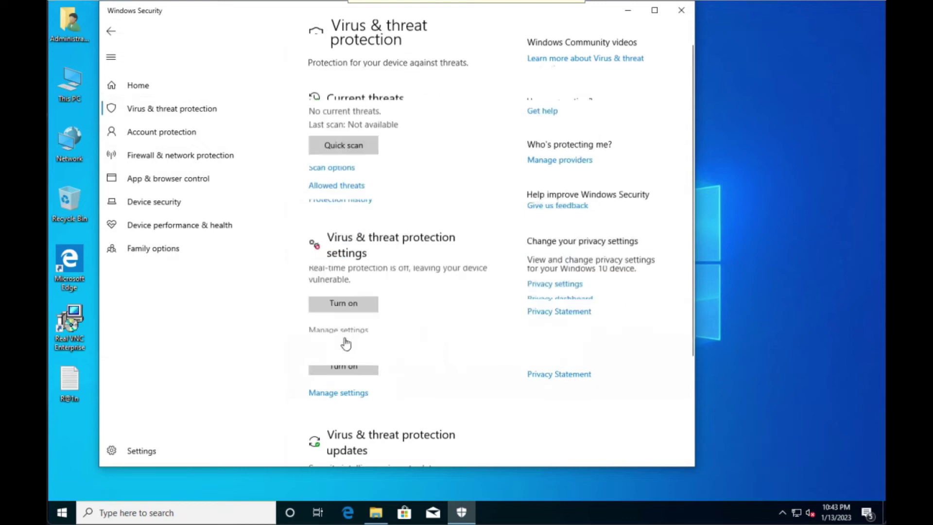
Step: Check the real-time, cloud-delivered and automatic sample submission settings for virus and threat protection, and minimize the Windows Security window
left_click(343, 327)
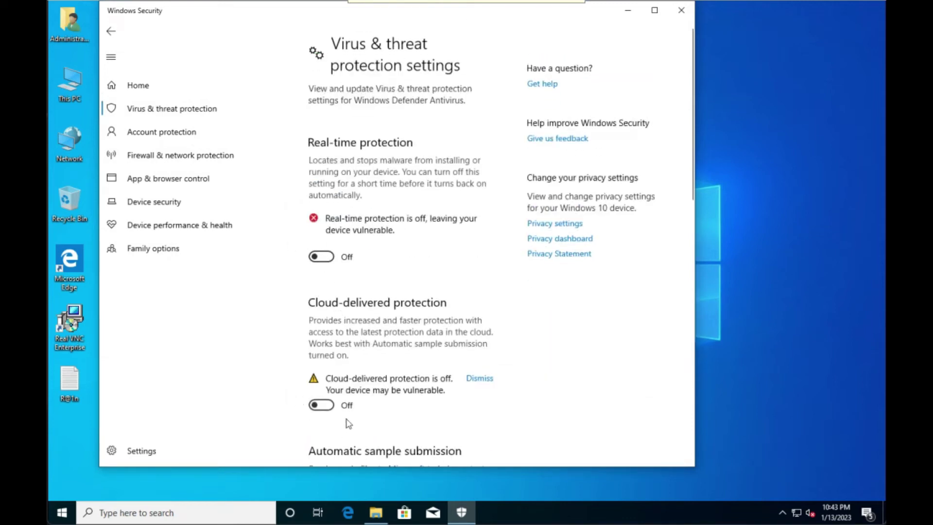
scroll(351, 439, "down", 3)
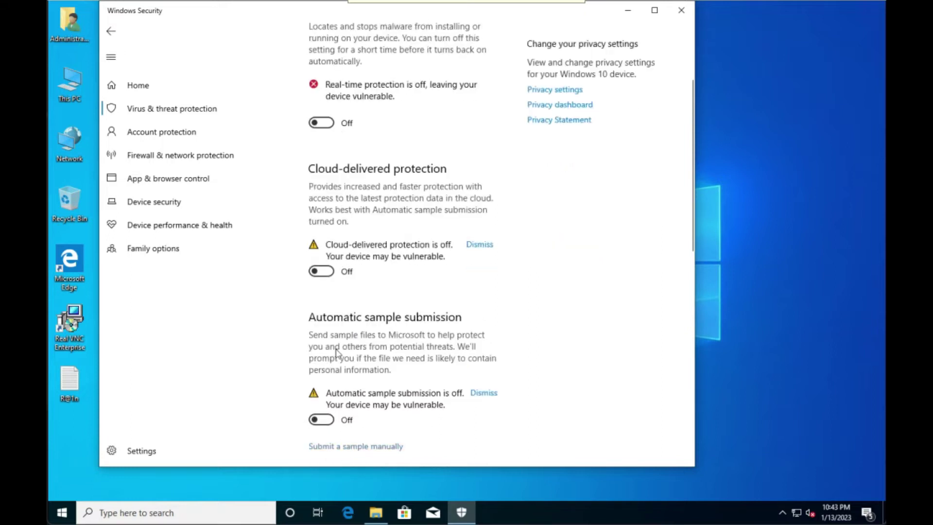
left_click(631, 14)
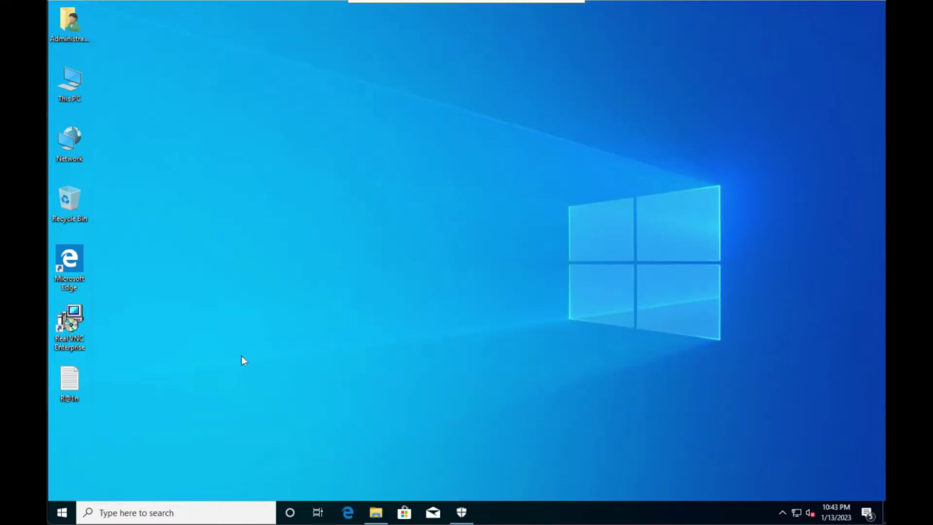
Step: Open the Adobe Acrobat XI Pro 11.0.3 Multilanguage archive from the Software folder on the network server
left_click(376, 512)
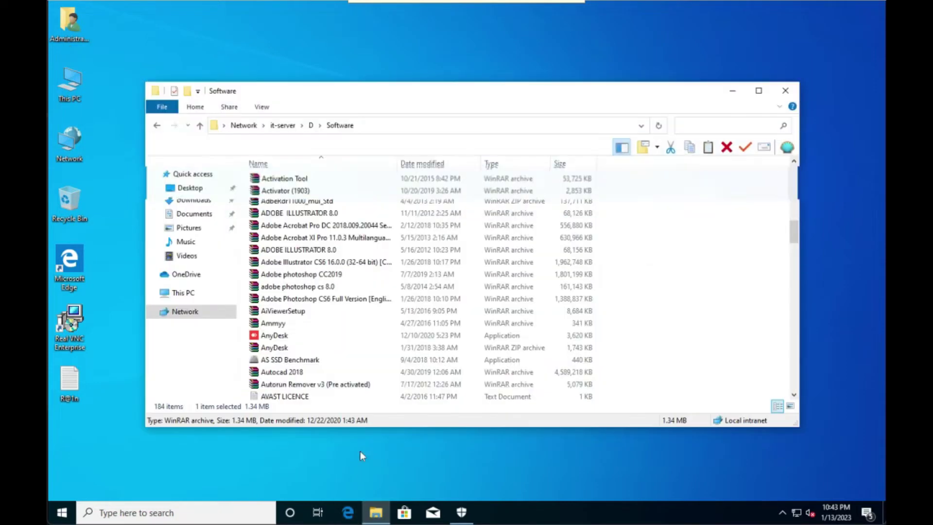
left_click(320, 242)
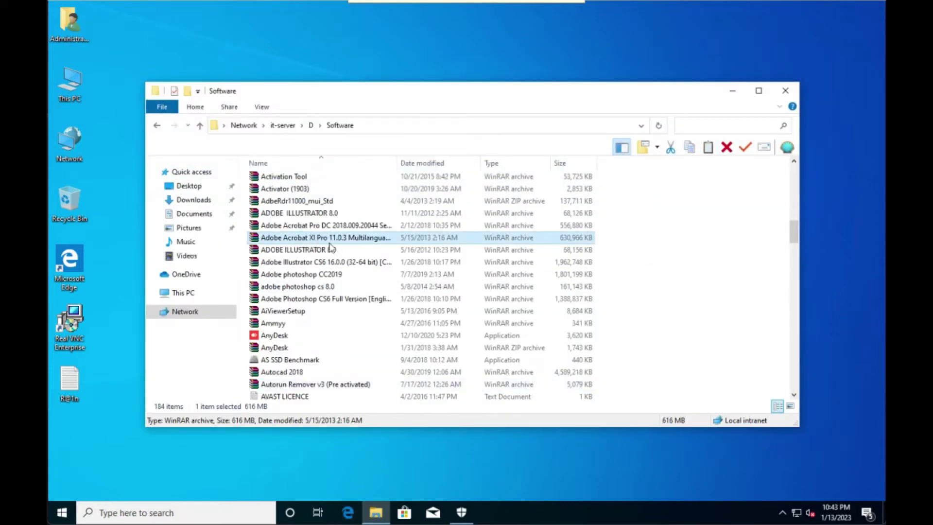
double_click(351, 240)
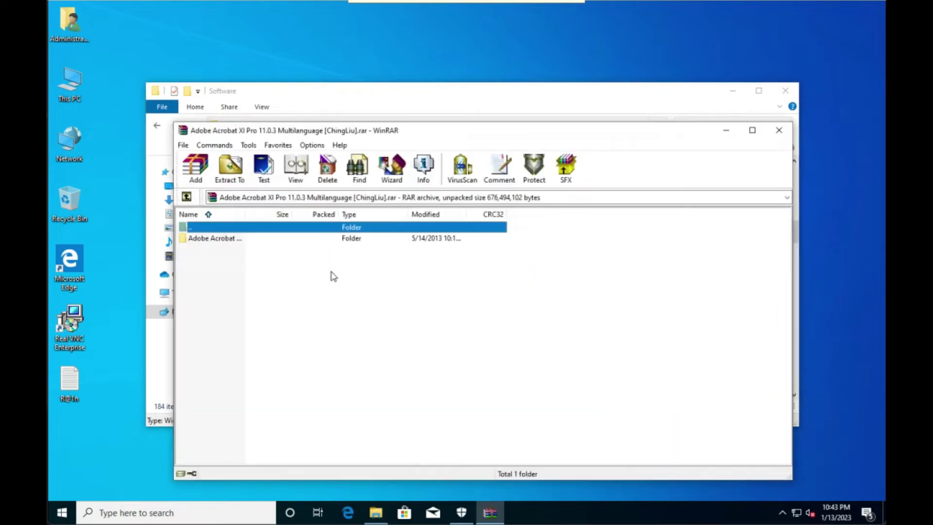
Step: Run Setup.exe from the Adobe Acrobat XI folder inside the archive
double_click(217, 240)
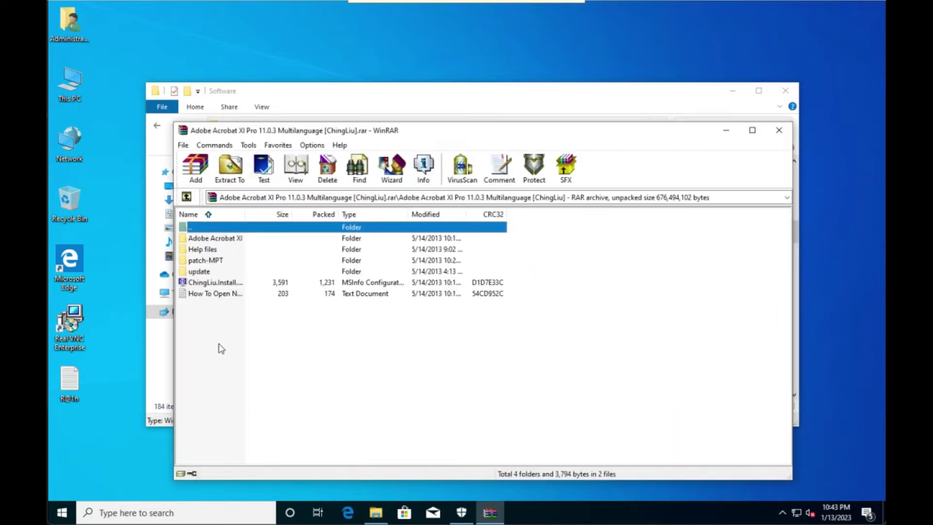
left_click(237, 240)
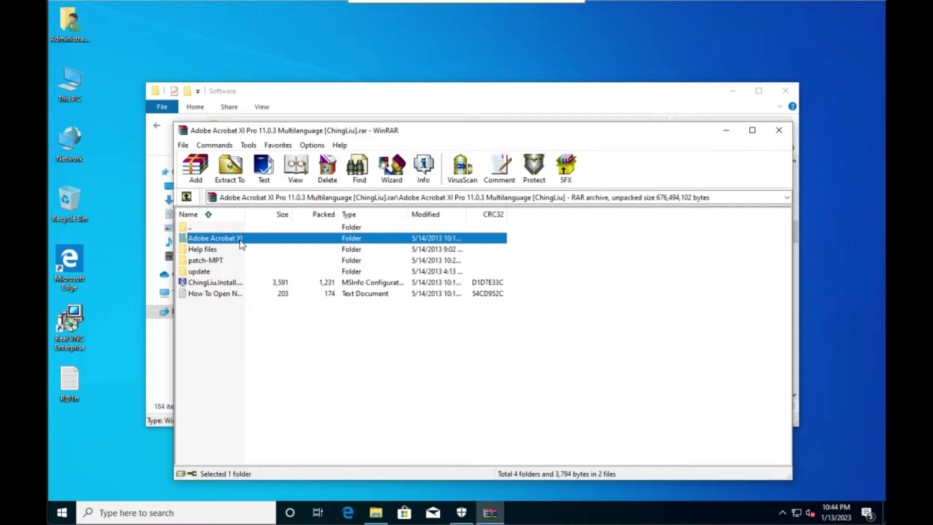
double_click(240, 239)
left_click(211, 294)
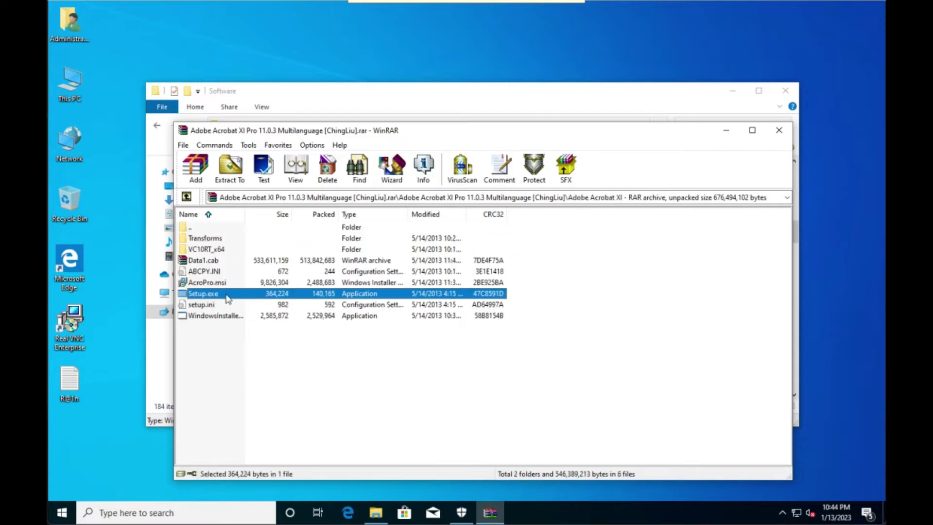
double_click(226, 294)
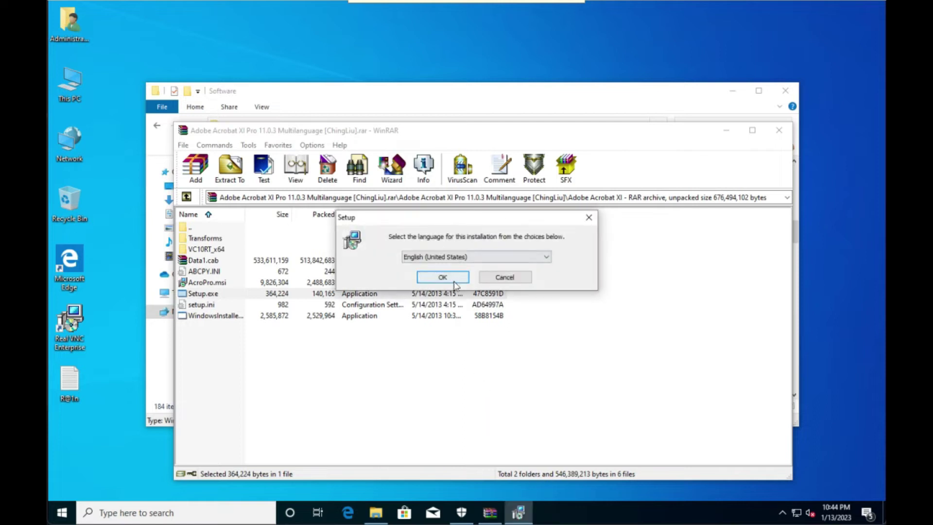
Step: Start the installer in English (United States), keep Acrobat as the default PDF viewer and choose the trial or subscription option
left_click(456, 278)
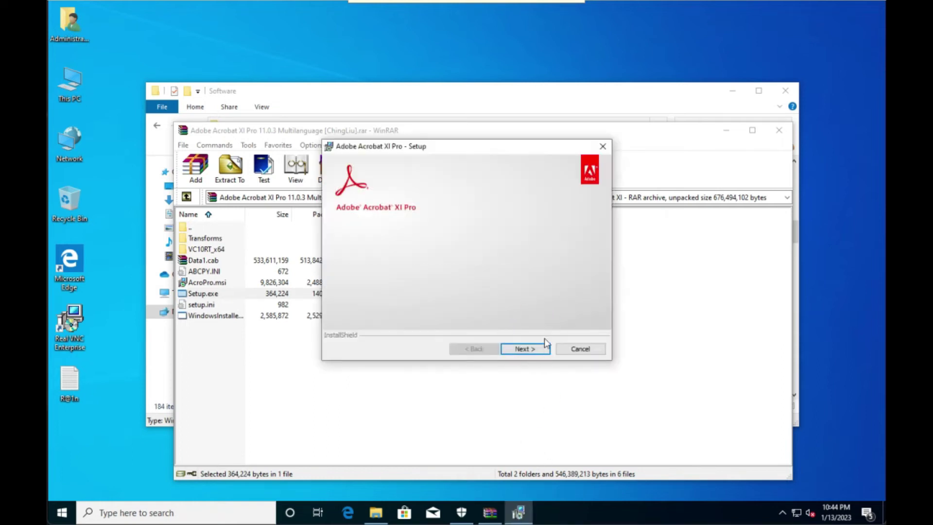
left_click(539, 354)
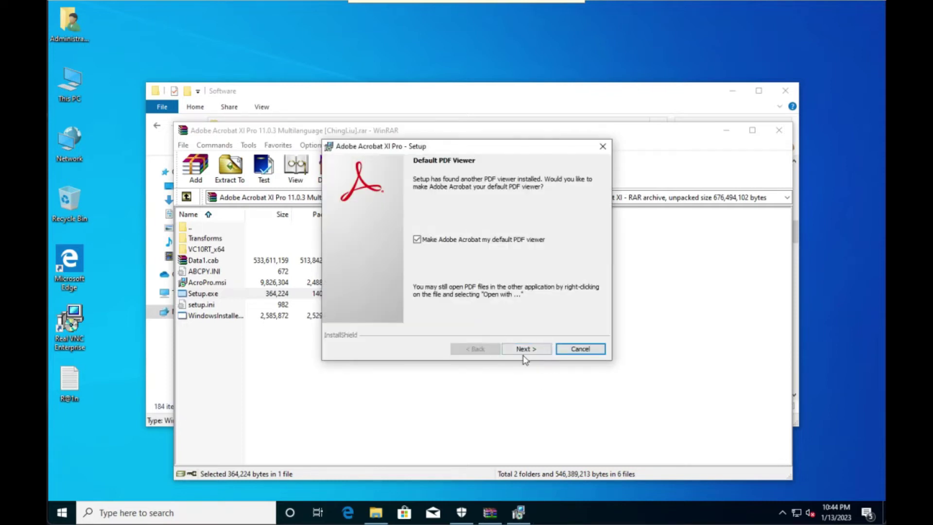
left_click(521, 351)
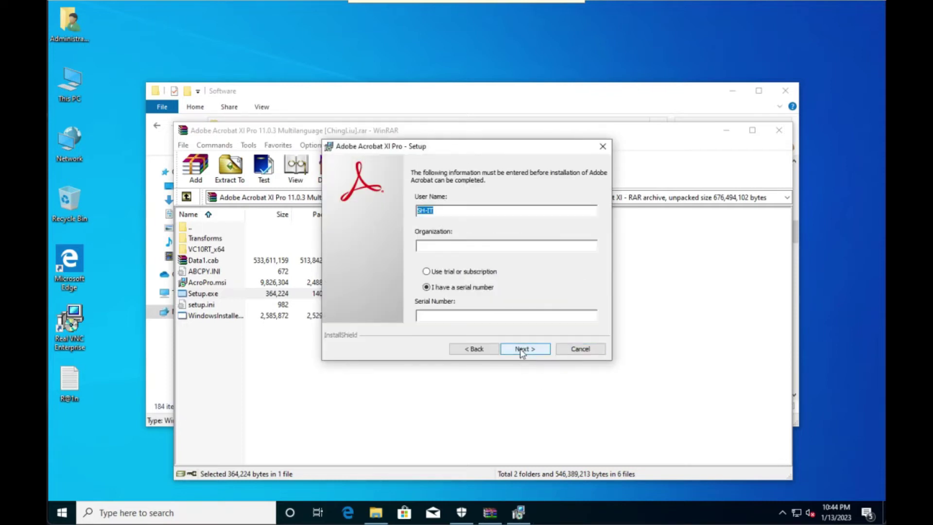
left_click(428, 273)
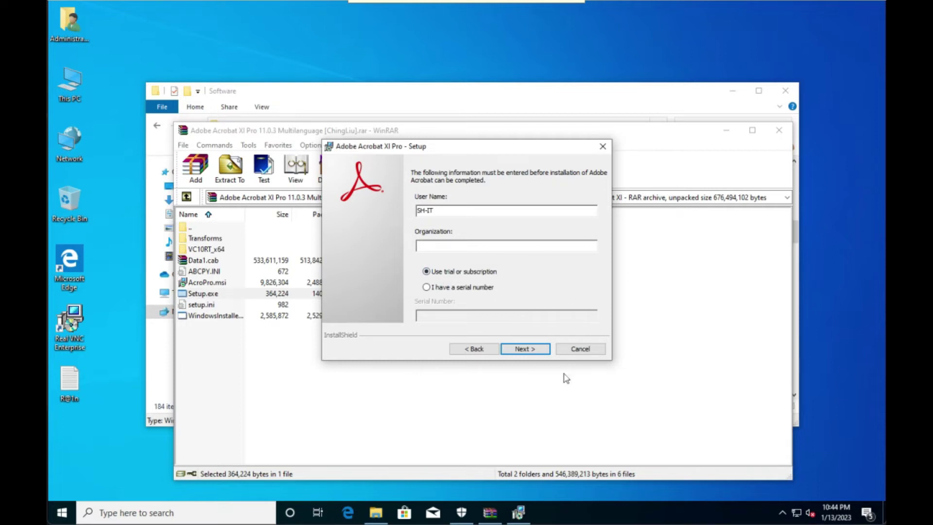
left_click(524, 352)
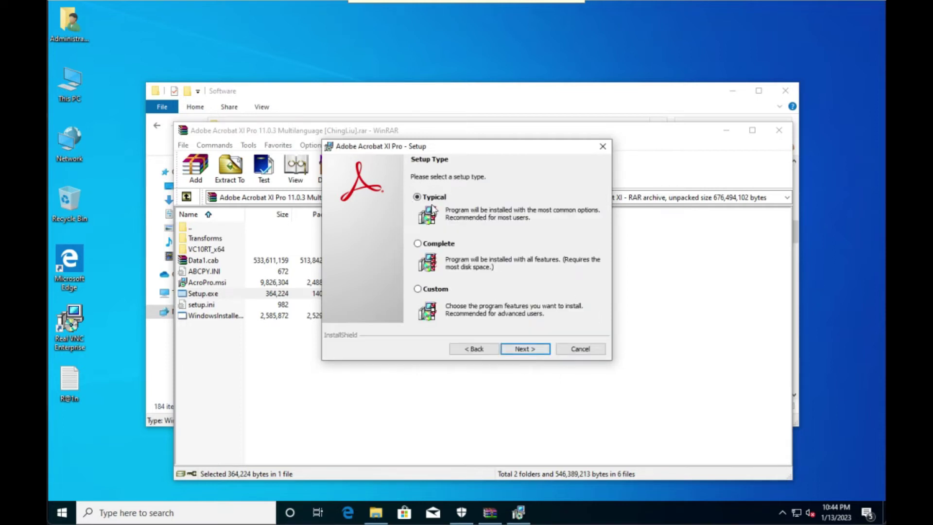
Step: Install Adobe Acrobat XI Pro with the Typical setup type into C:\Program Files (x86)\Adobe\Acrobat 11.0\ and finish the wizard
left_click(524, 351)
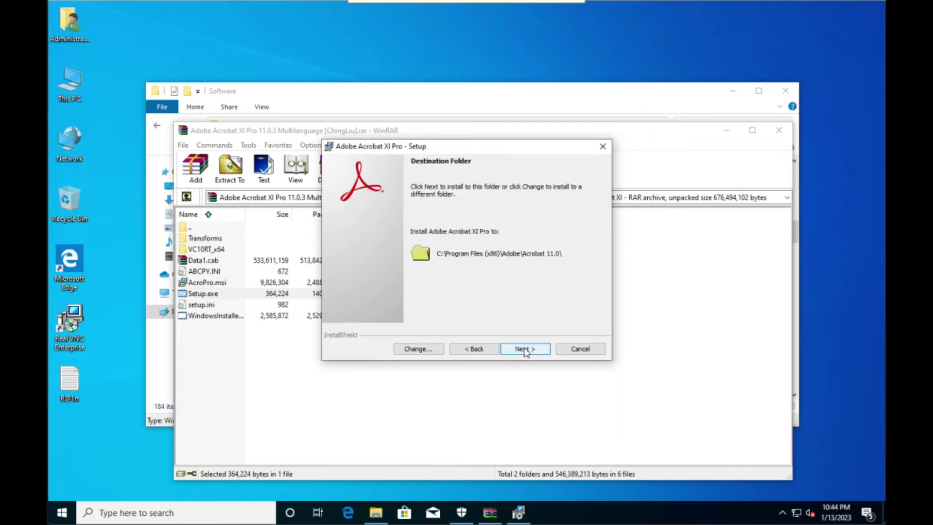
left_click(525, 350)
left_click(527, 350)
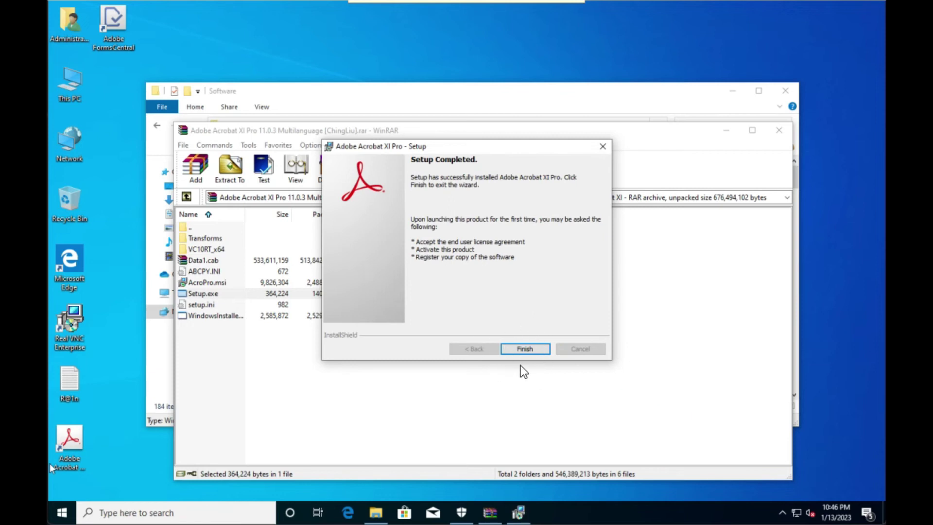
left_click(534, 350)
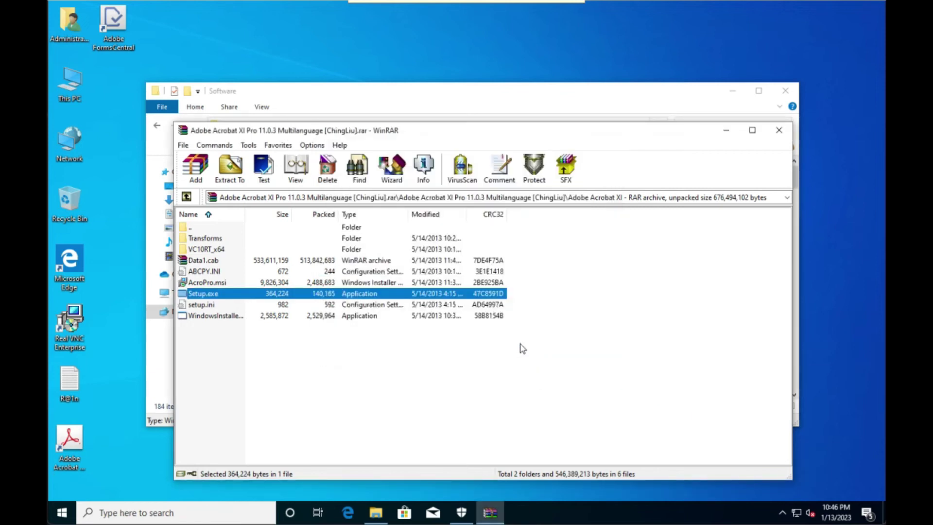
Step: Launch the Acrobat patch application from the archive's patch-MPT folder, and close both the patch window and the archive
left_click(186, 197)
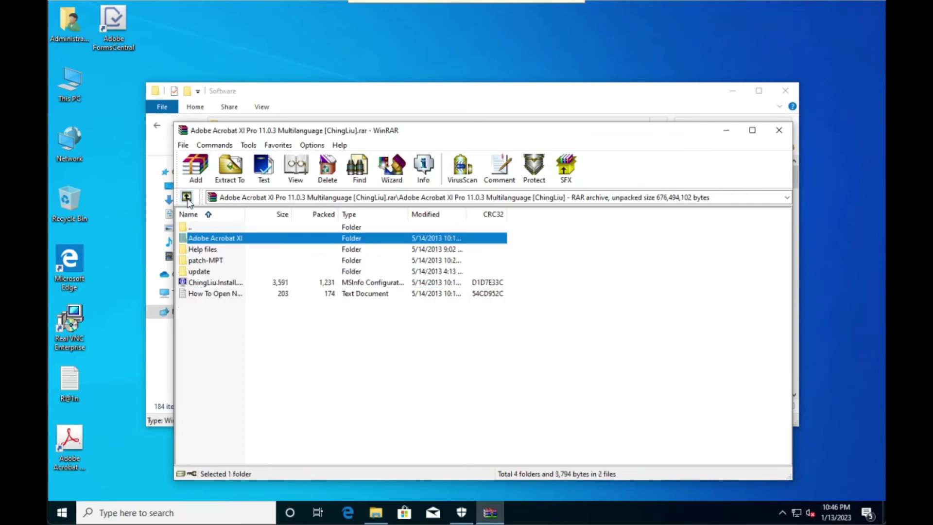
double_click(207, 261)
left_click(217, 239)
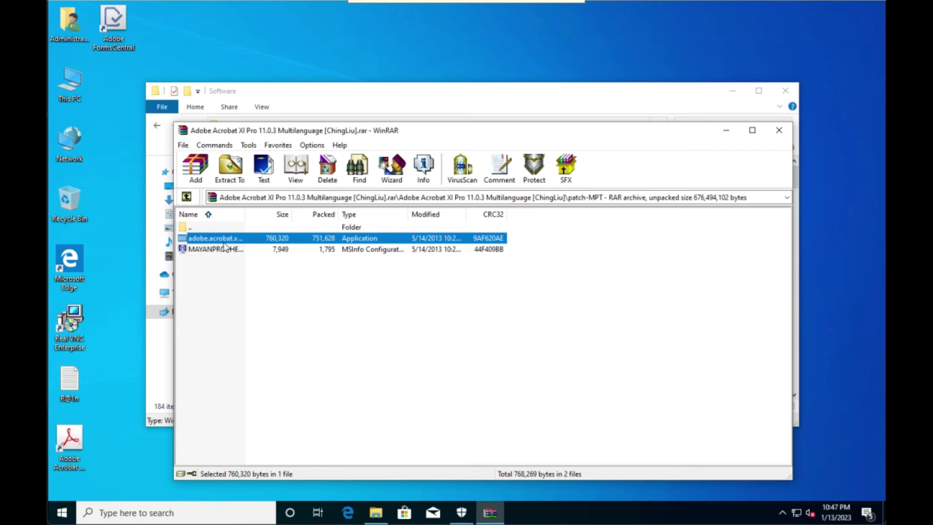
double_click(233, 240)
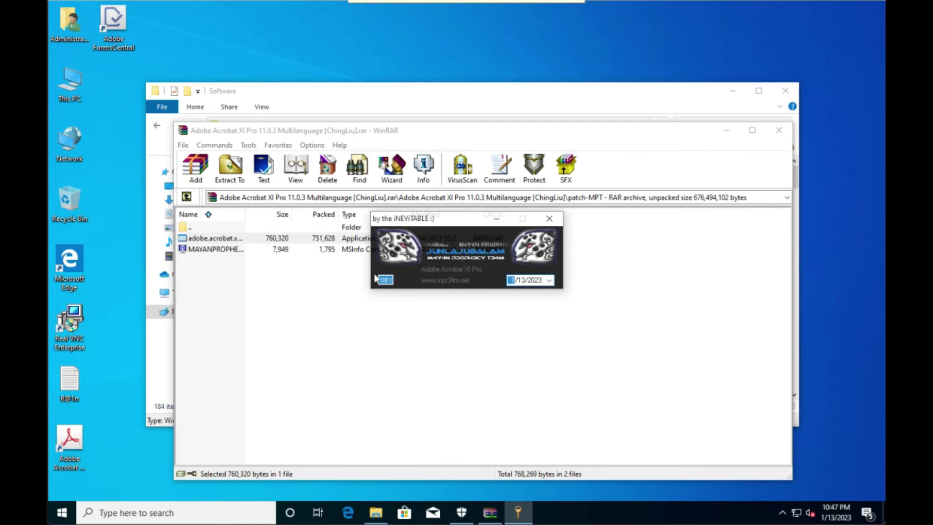
left_click(549, 218)
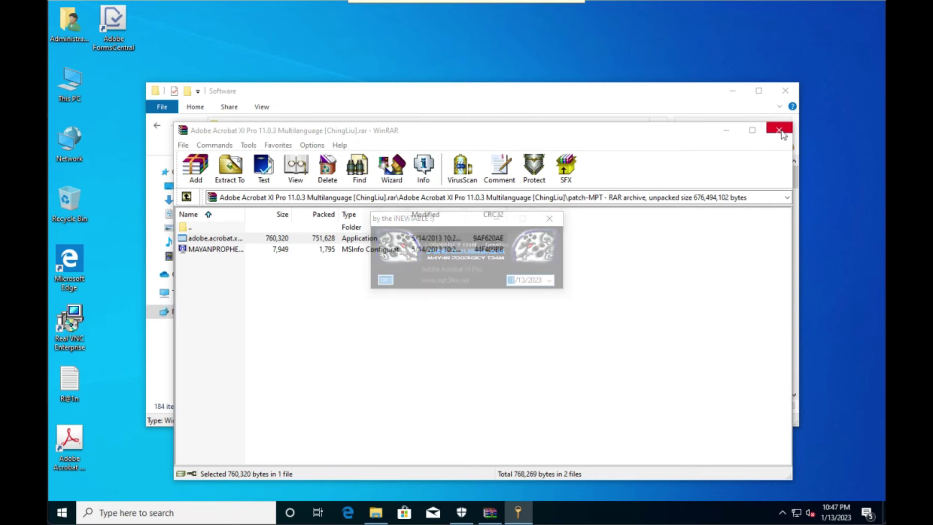
left_click(779, 130)
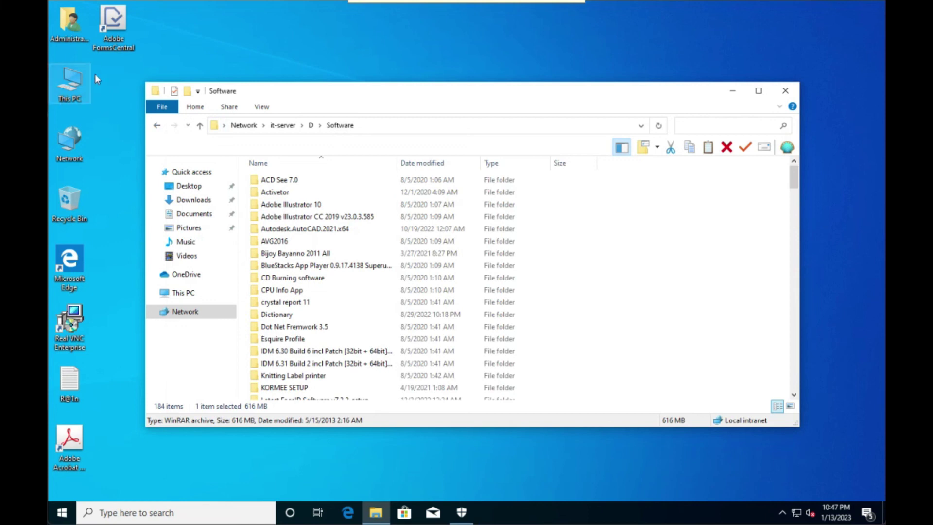
Step: Launch Adobe Acrobat XI Pro from its desktop shortcut, minimizing the Software folder window and refreshing the desktop while it loads
left_click(74, 443)
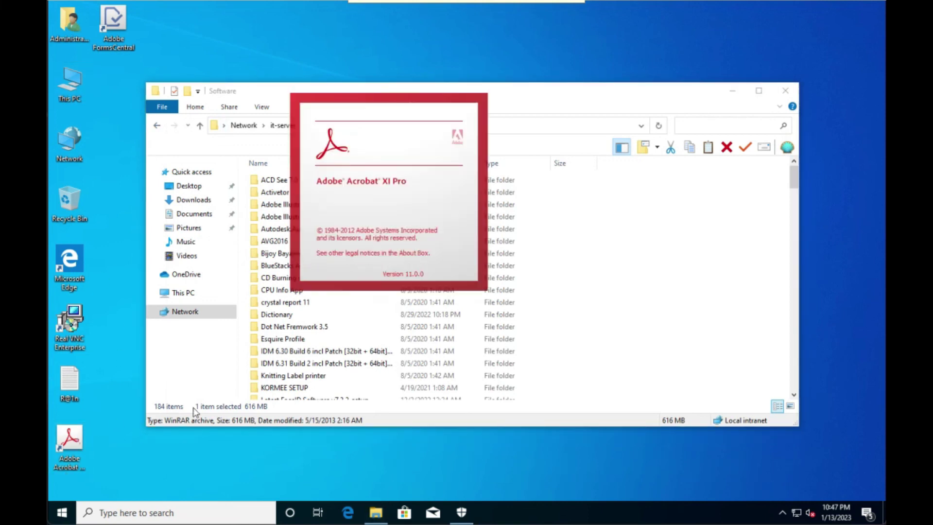
left_click(738, 97)
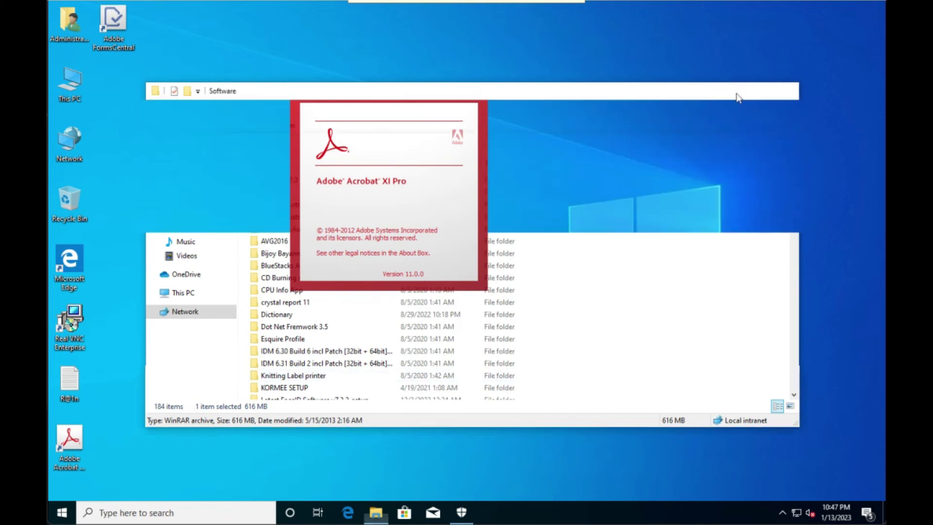
right_click(721, 237)
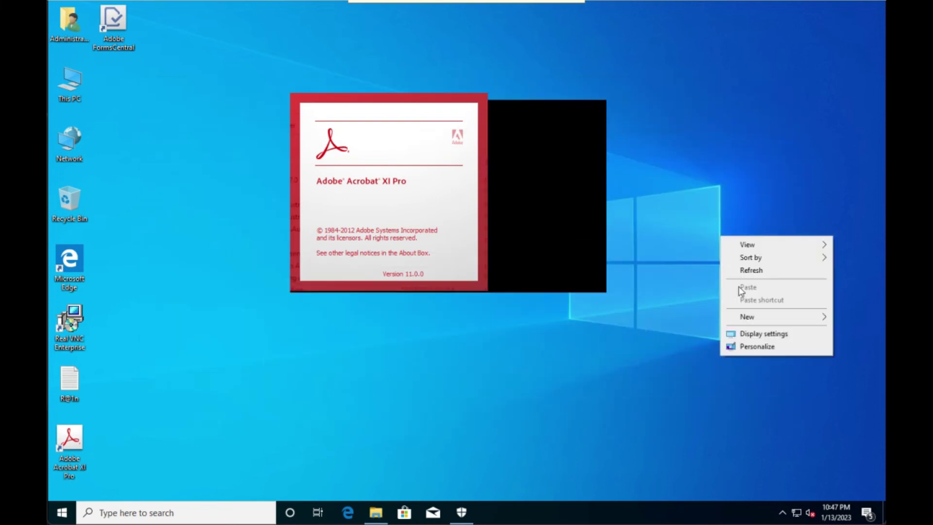
left_click(741, 270)
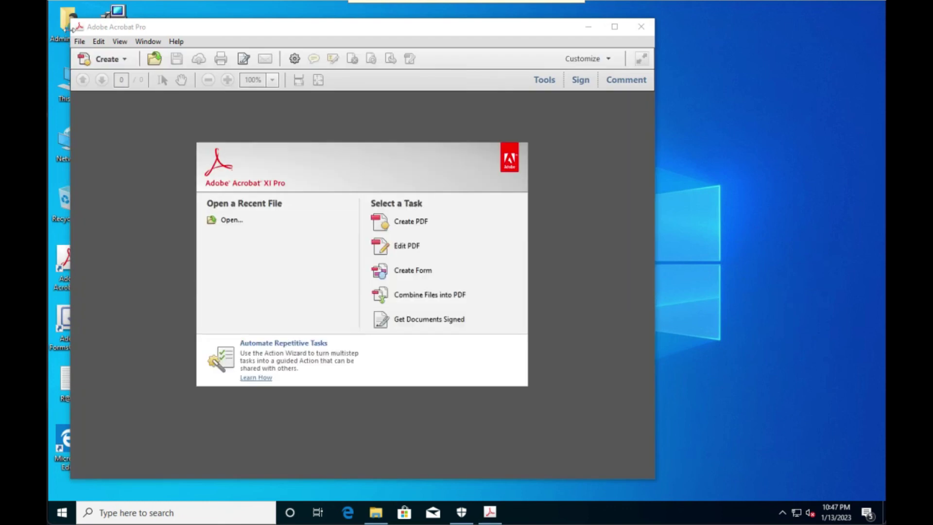
Step: Set the Updater preference to "Do not download or install updates automatically" and accept the Adobe Software License Agreement
left_click(99, 41)
left_click(129, 277)
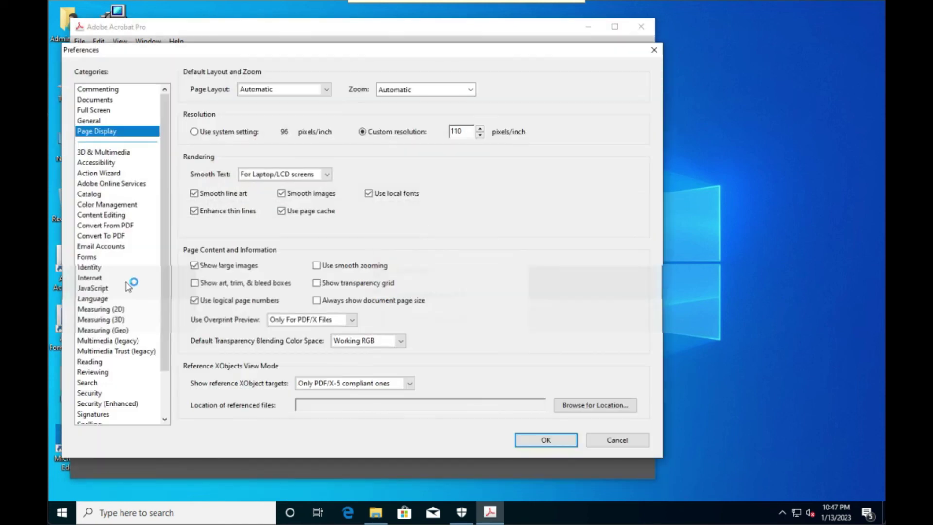
scroll(125, 314, "down", 2)
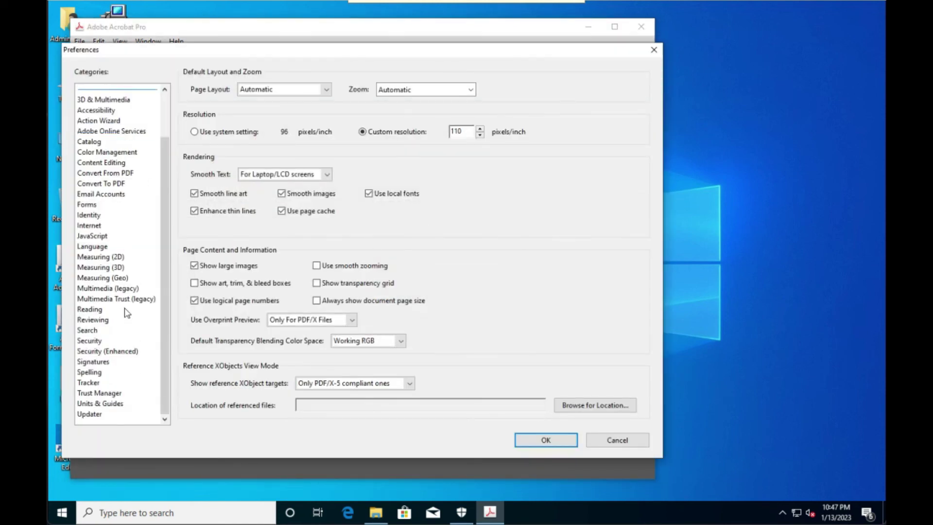
left_click(97, 414)
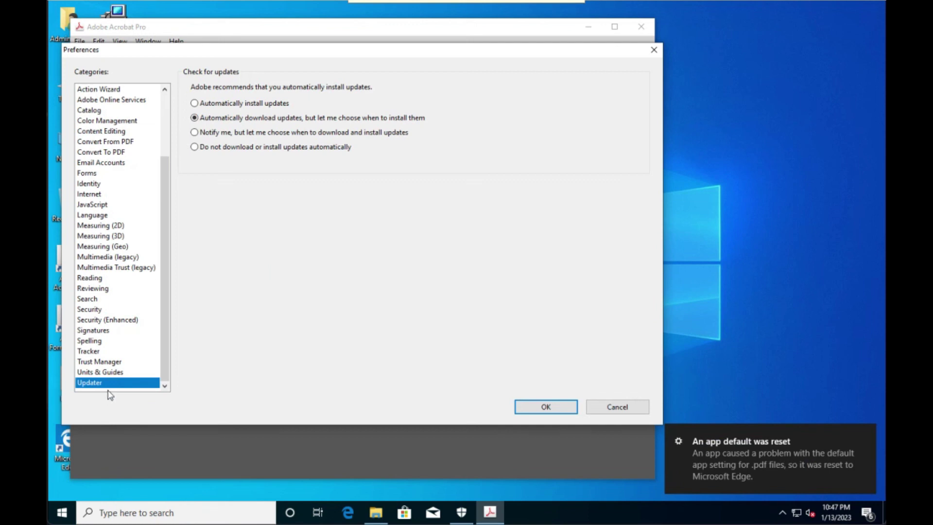
left_click(195, 148)
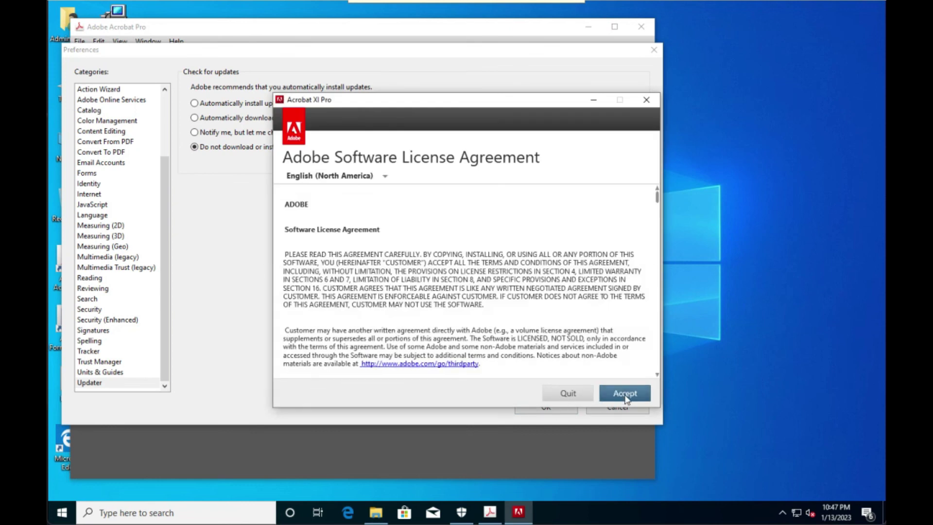
left_click(625, 394)
left_click(554, 409)
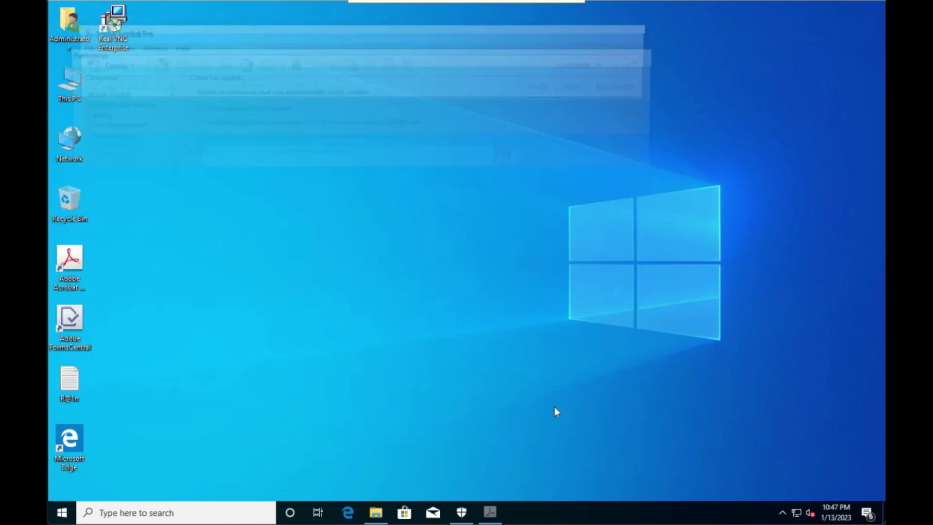
Step: Refresh the desktop
right_click(434, 160)
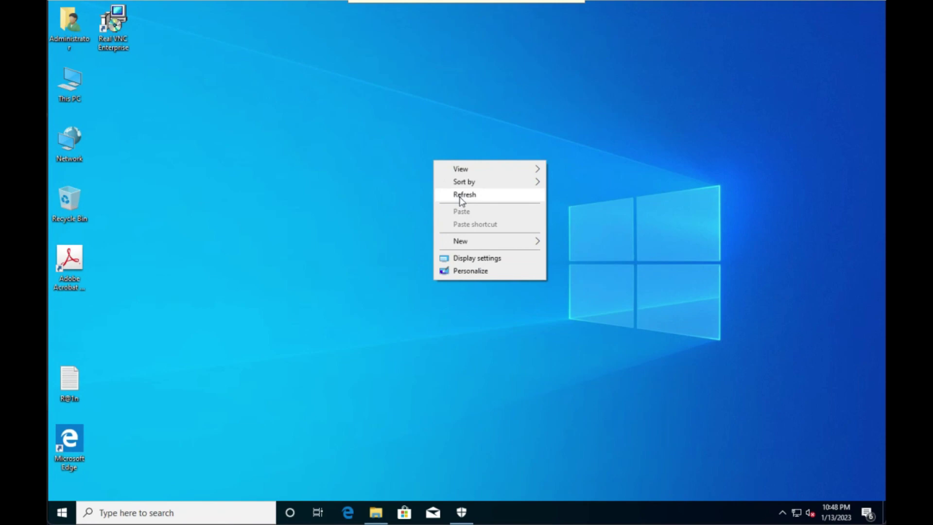
left_click(461, 197)
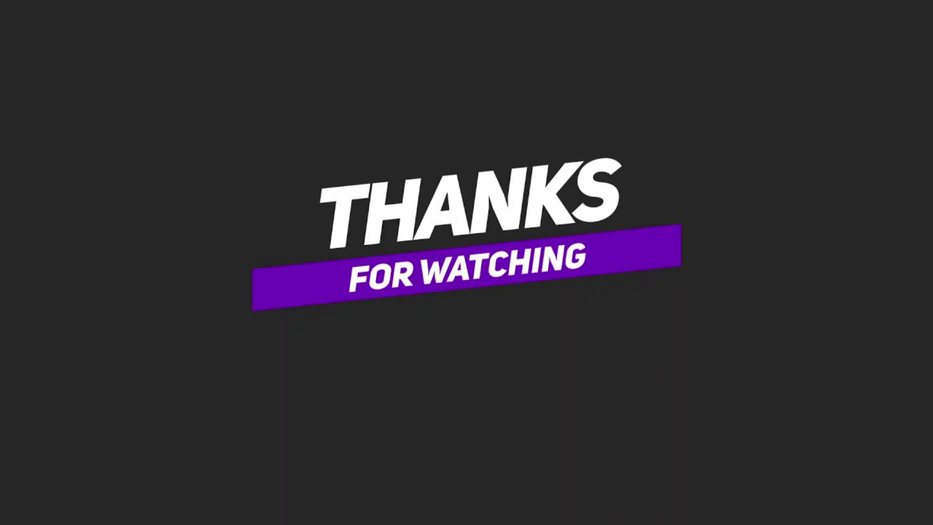